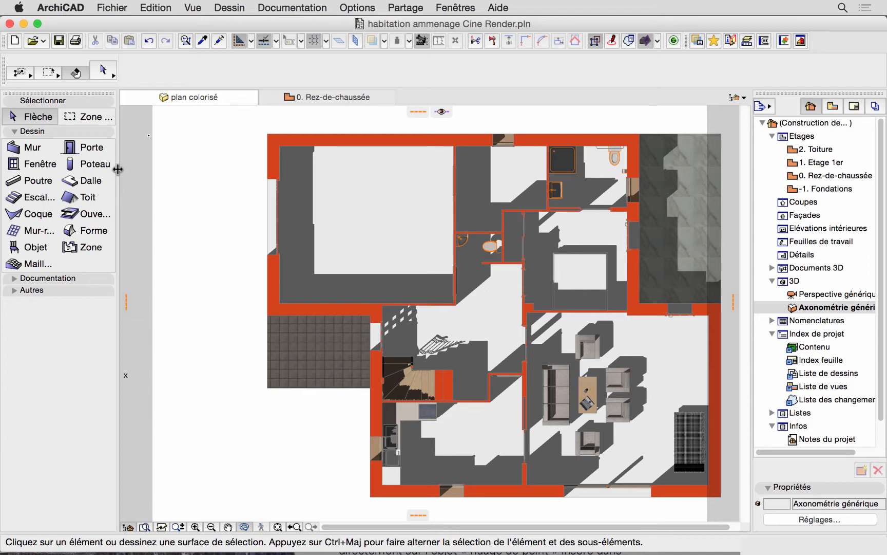
Widen the toolbox and the navigator palette on either side of the drawing area
left_click_drag(117, 169, 156, 176)
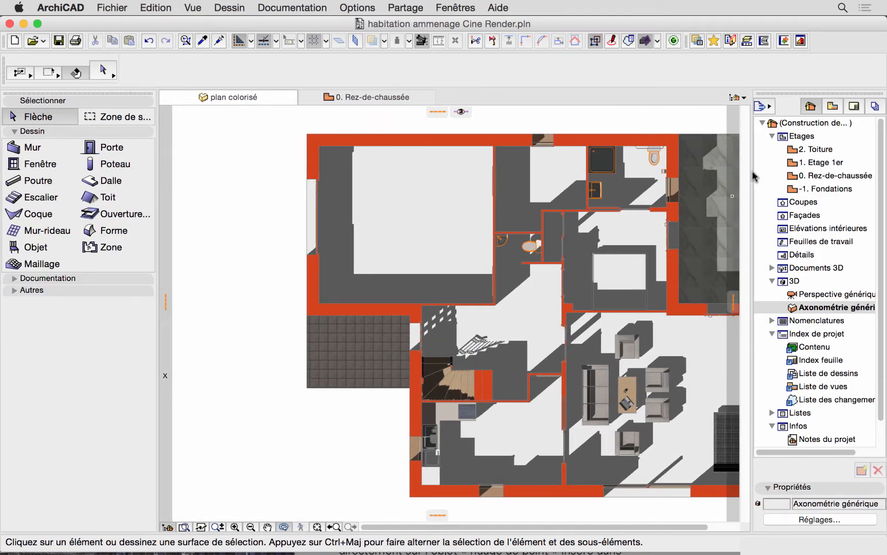
left_click_drag(752, 172, 718, 184)
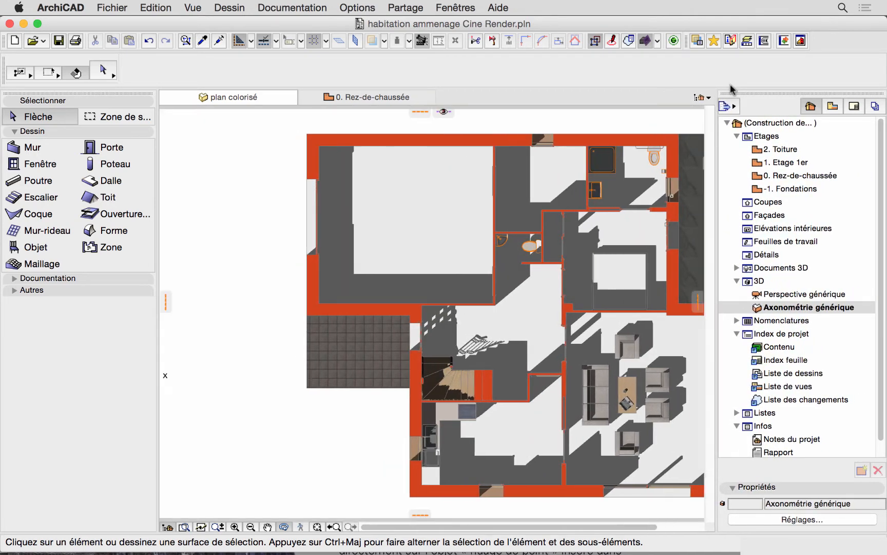
left_click_drag(731, 87, 733, 123)
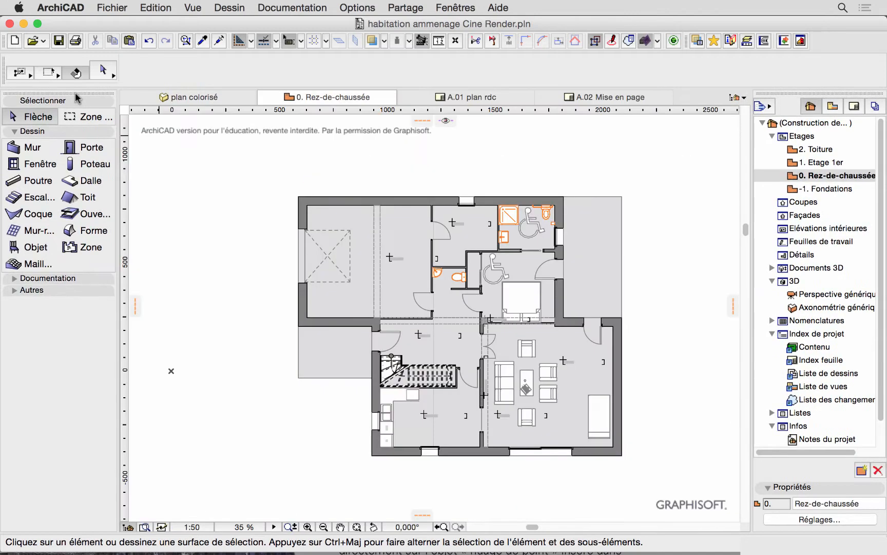
Detach the toolbox as a floating palette and dock it back beside the drawing area
left_click_drag(75, 92, 222, 144)
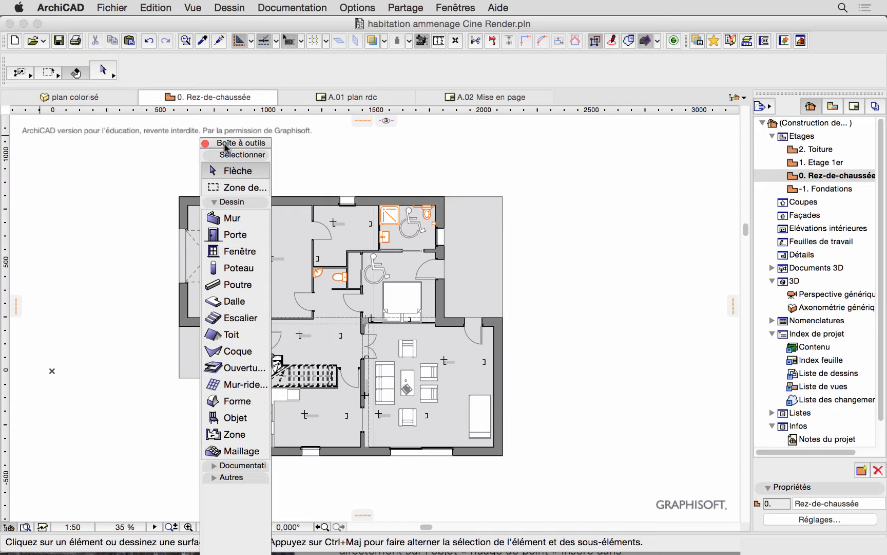
left_click_drag(248, 146, 7, 119)
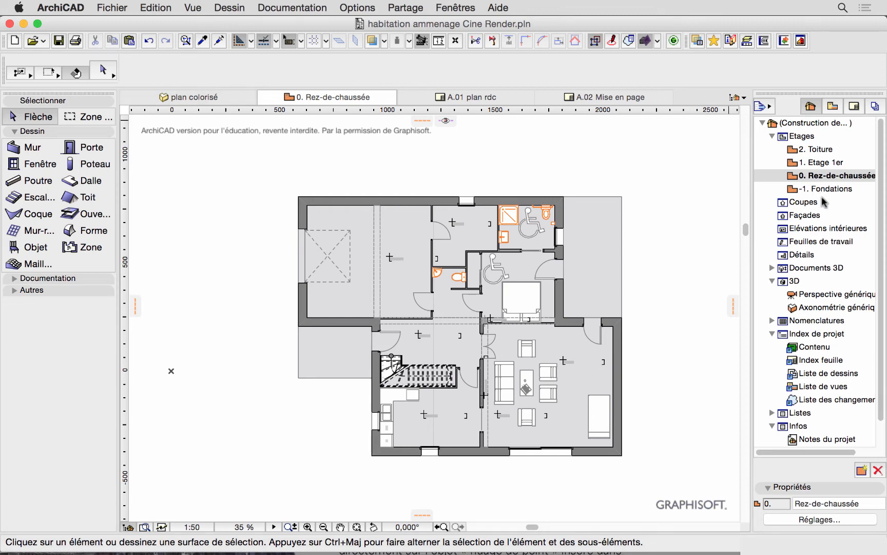
Look through the plan colorisé 3D view, the 0. Rez-de-chaussée plan and the A.01 plan rdc layout, orbiting the 3D model
left_click(201, 97)
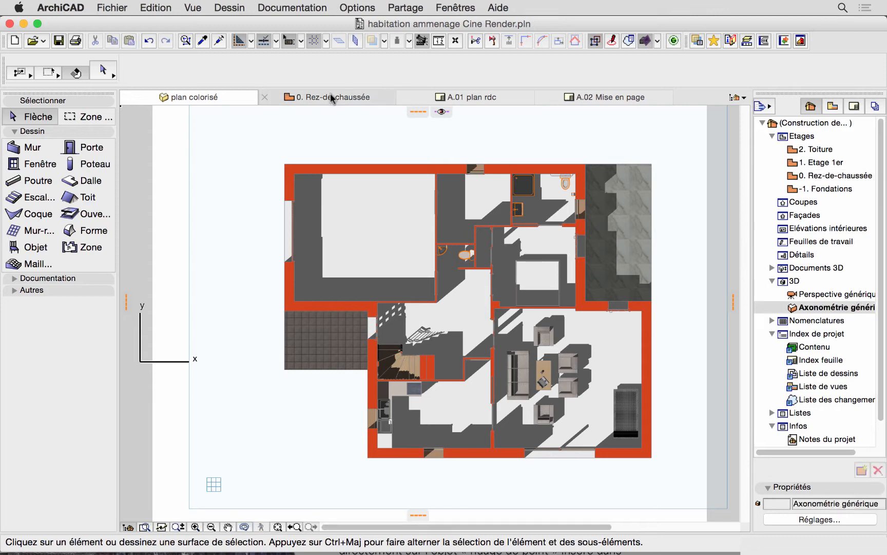
left_click(330, 96)
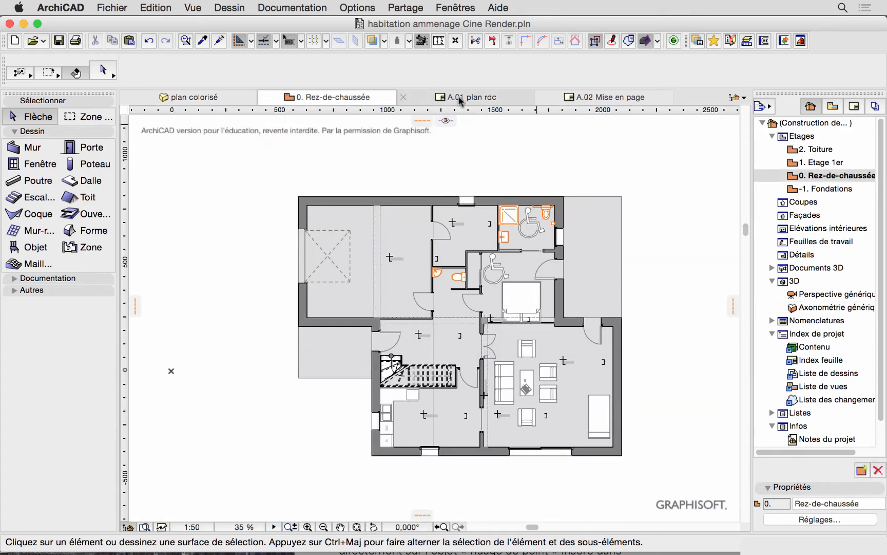
left_click(198, 97)
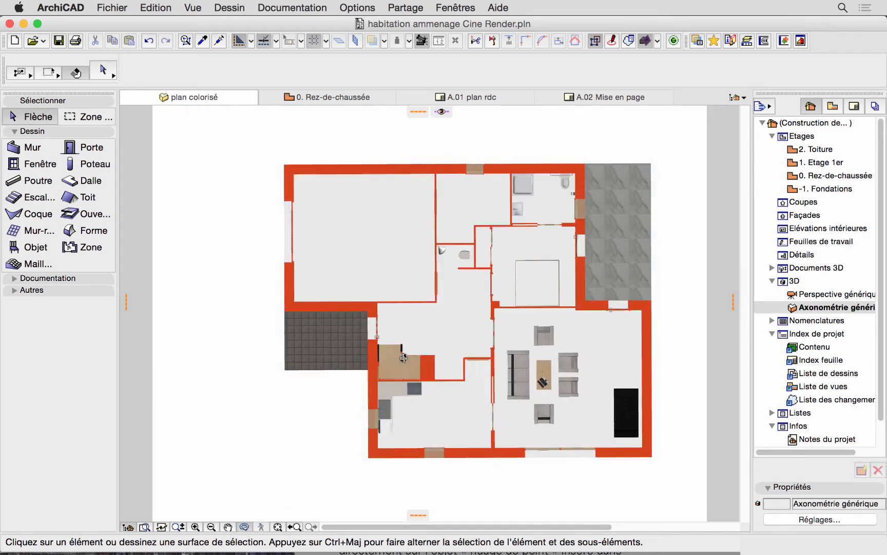
left_click_drag(403, 358, 431, 353)
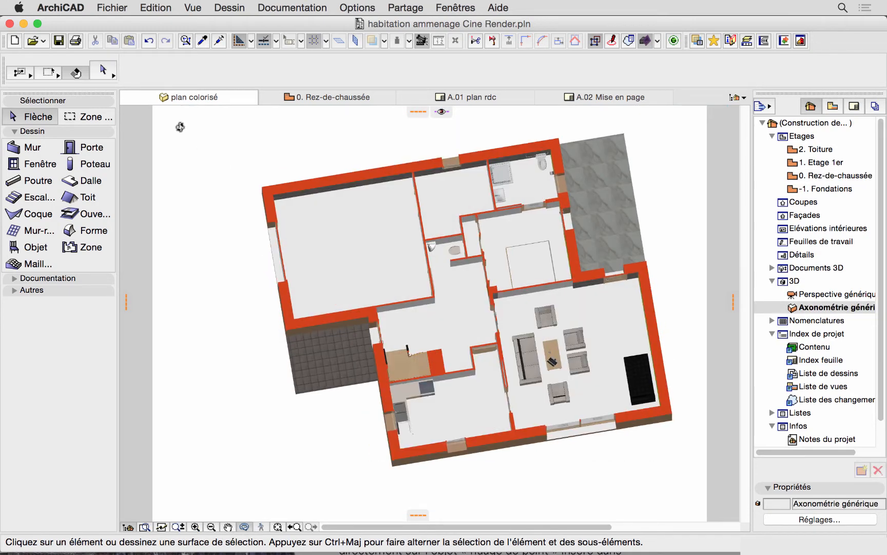
left_click(321, 95)
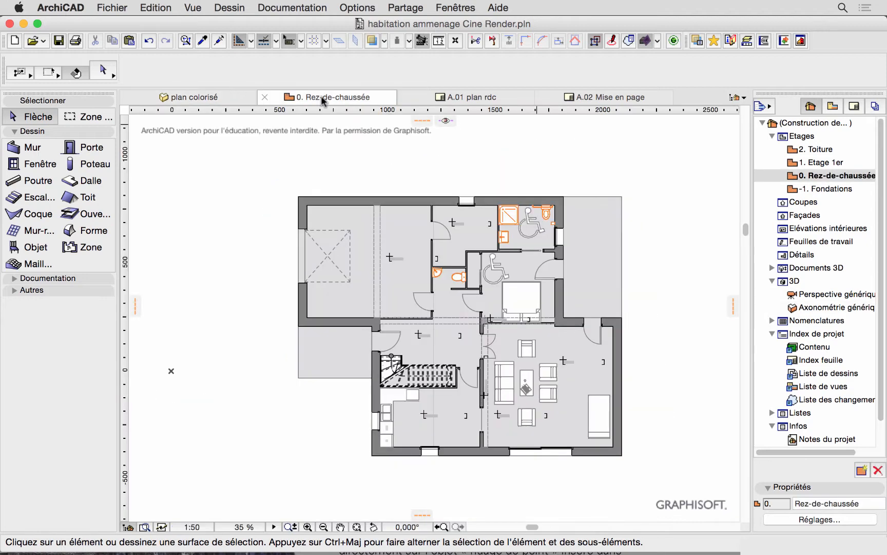
left_click(476, 101)
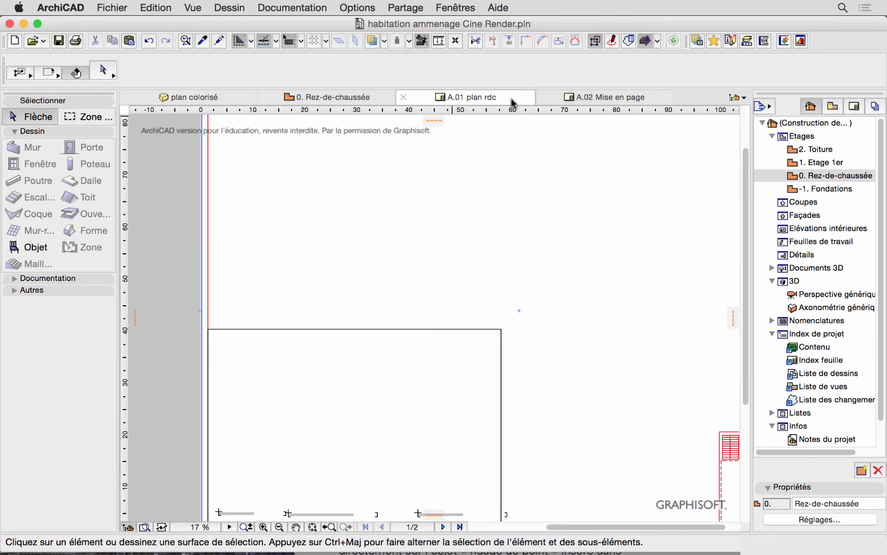
Place the A.01 plan rdc and A.02 Mise en page tabs before 0. Rez-de-chaussée, and close A.02 Mise en page
left_click_drag(514, 101, 395, 97)
left_click_drag(594, 97, 491, 110)
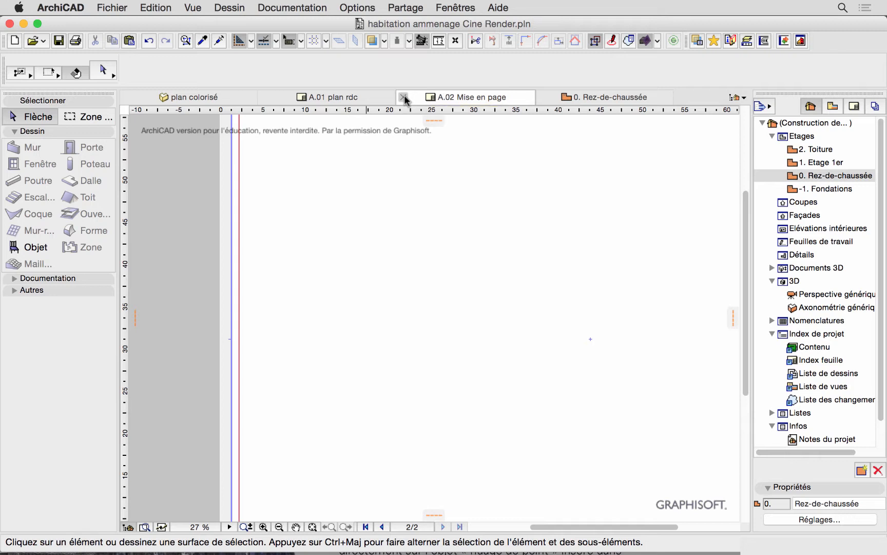
left_click(404, 95)
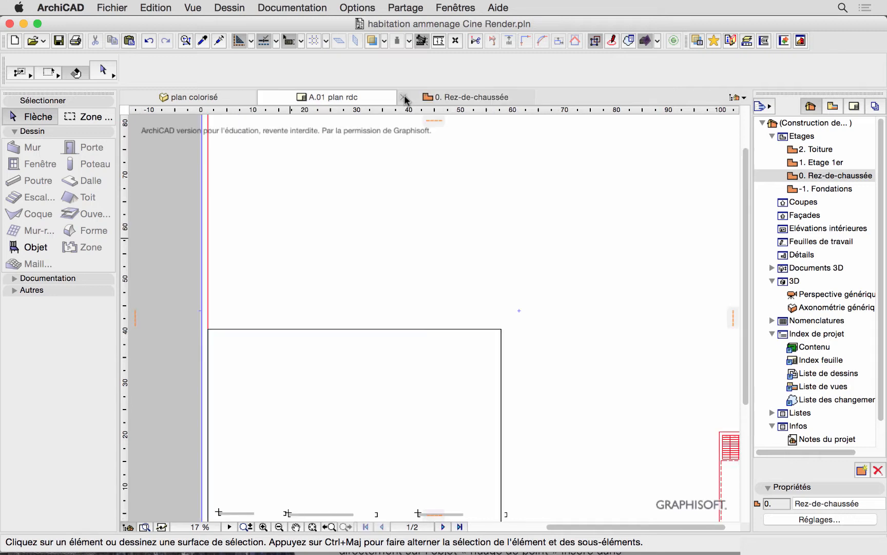
Unlock the A.01 plan rdc tab into its own floating window and close that window
right_click(342, 101)
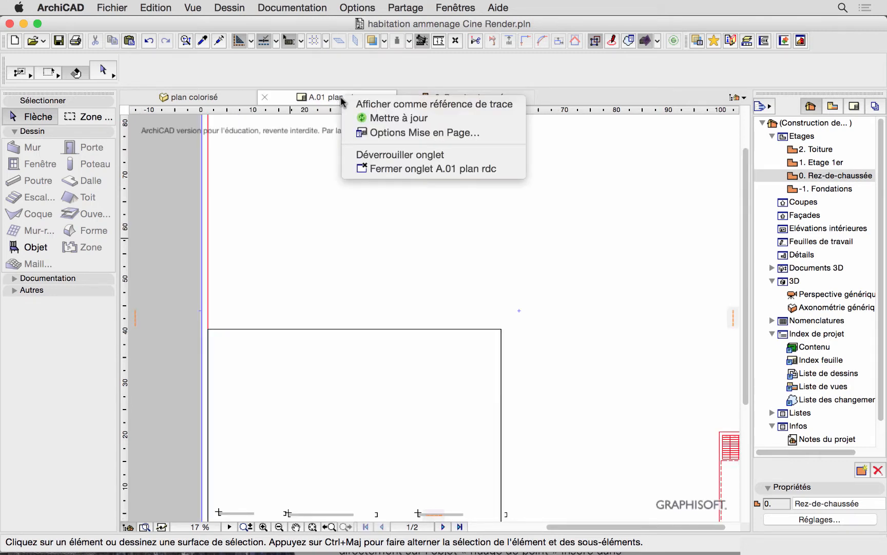
left_click(383, 162)
left_click_drag(415, 215, 307, 147)
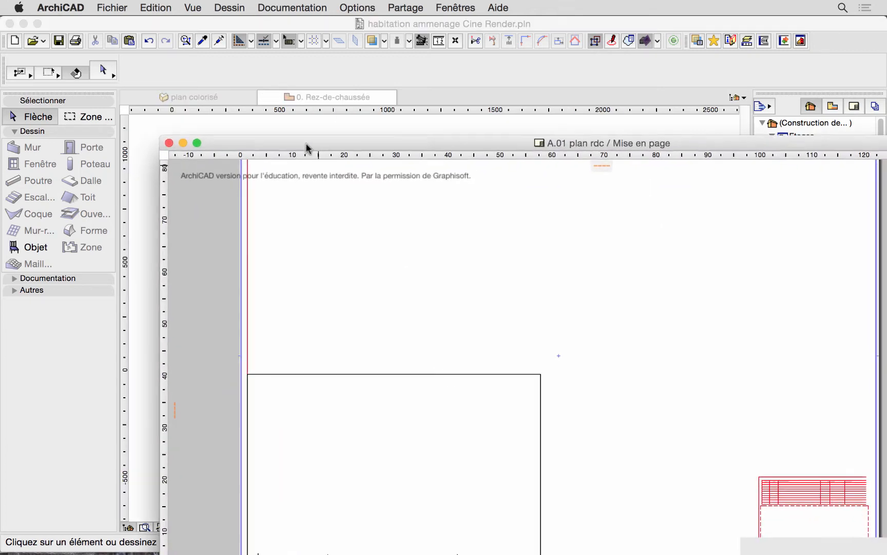
left_click(169, 142)
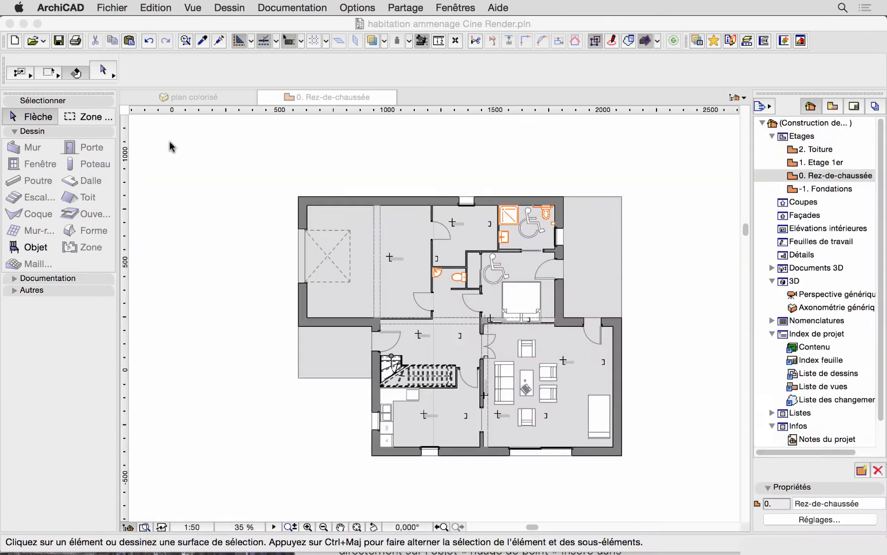
Orbit the house model in the plan colorisé 3D view and restore its saved top view
left_click(259, 97)
left_click(284, 524)
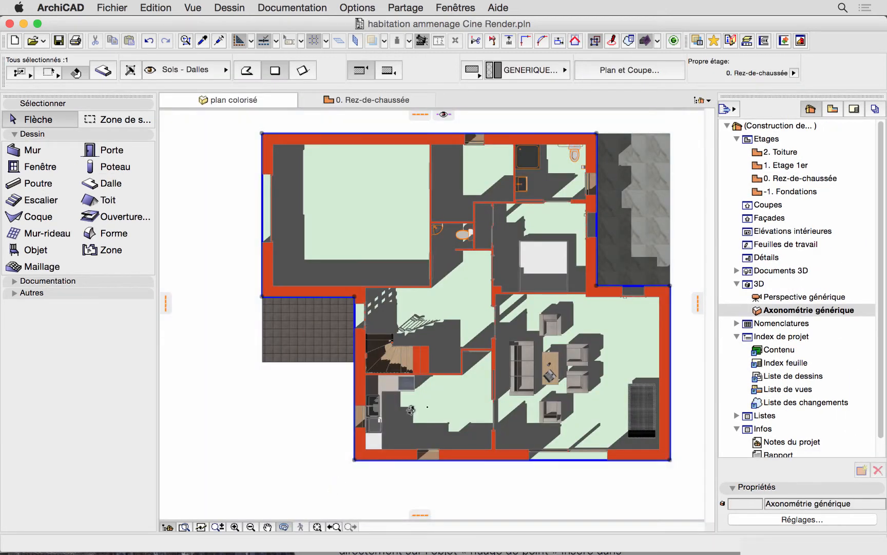
left_click_drag(409, 413, 341, 328)
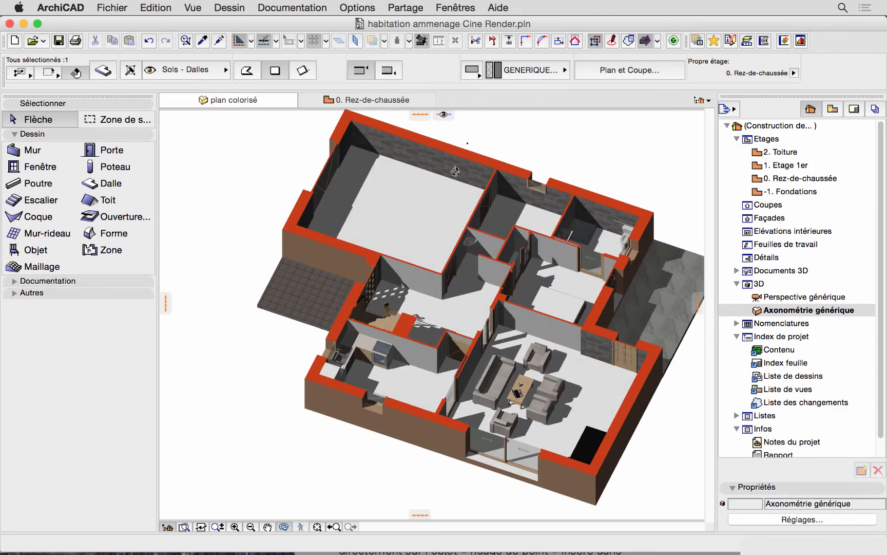
left_click(236, 103)
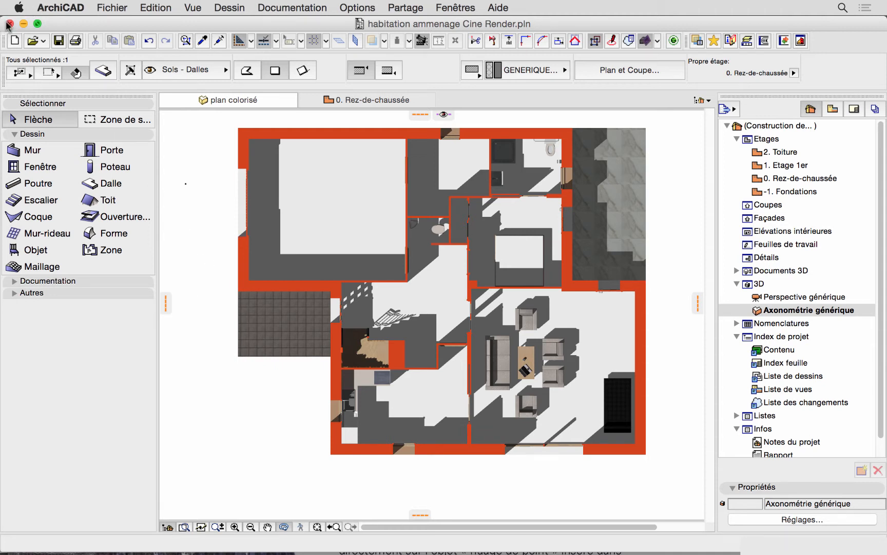
Switch the project window to full screen and return it to normal display
left_click(37, 24)
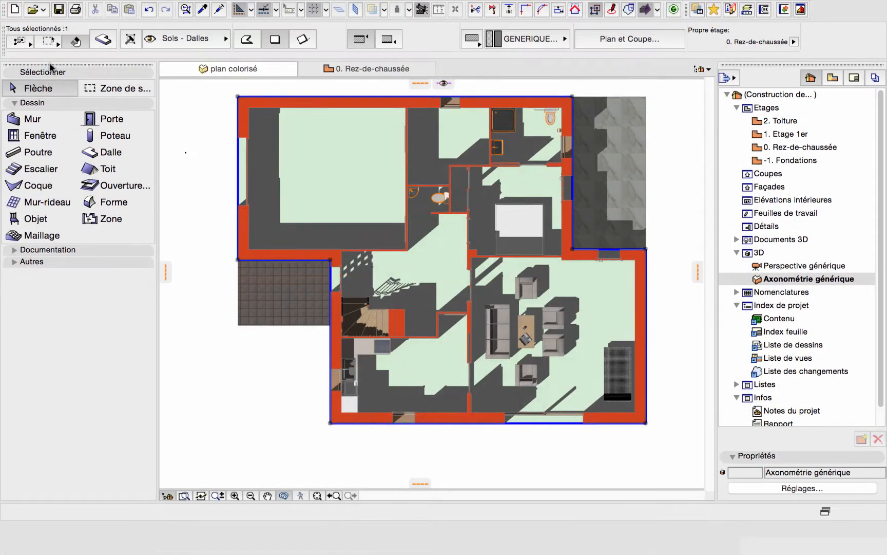
mouse_move(18, 20)
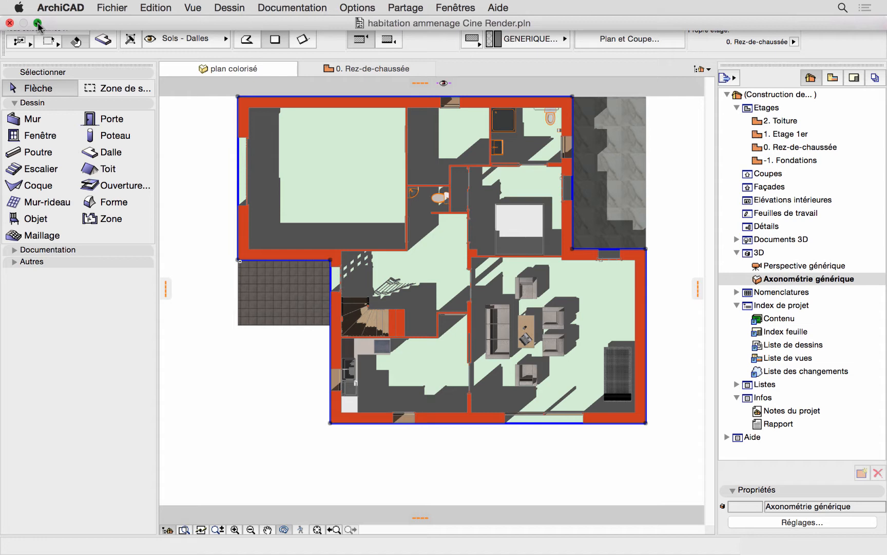
left_click(37, 23)
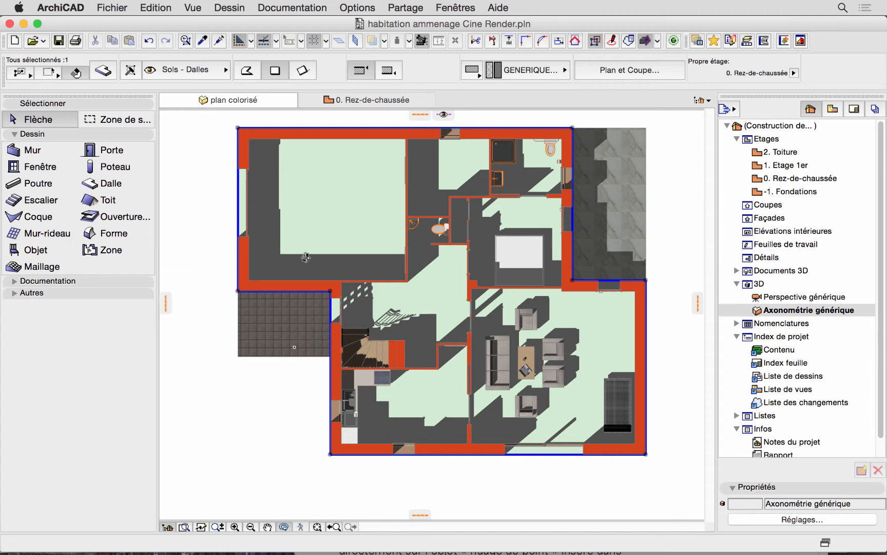
On the 0. Rez-de-chaussée plan, place a vertical guide line along the garage's outer left wall and a horizontal one along the upper outer wall
left_click(351, 104)
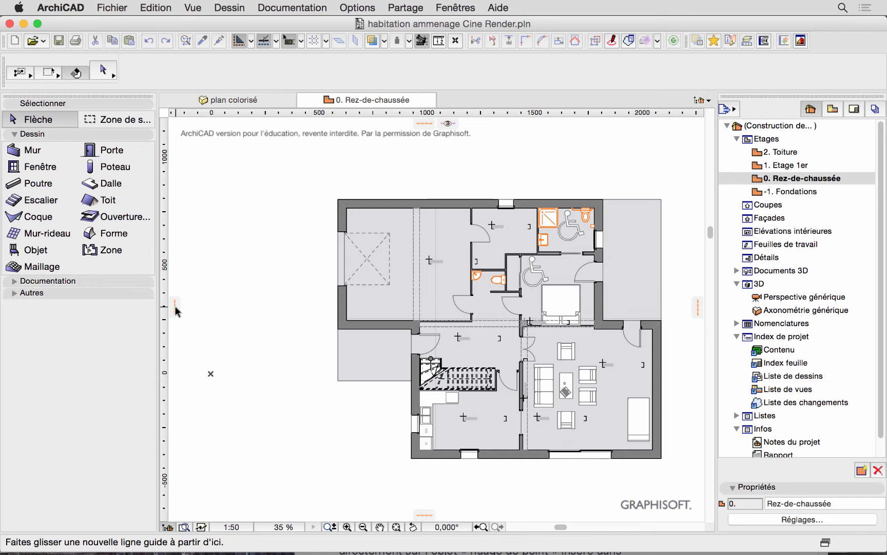
left_click_drag(174, 305, 337, 272)
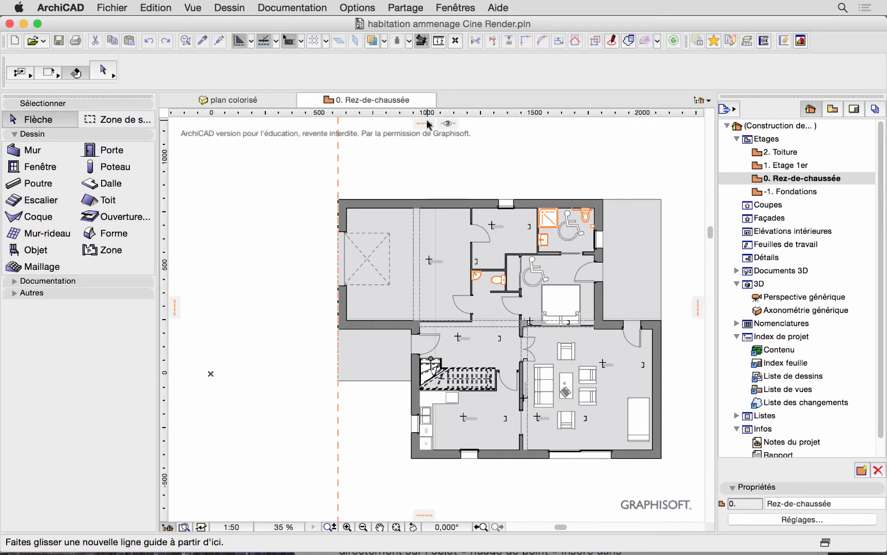
left_click_drag(426, 120, 414, 200)
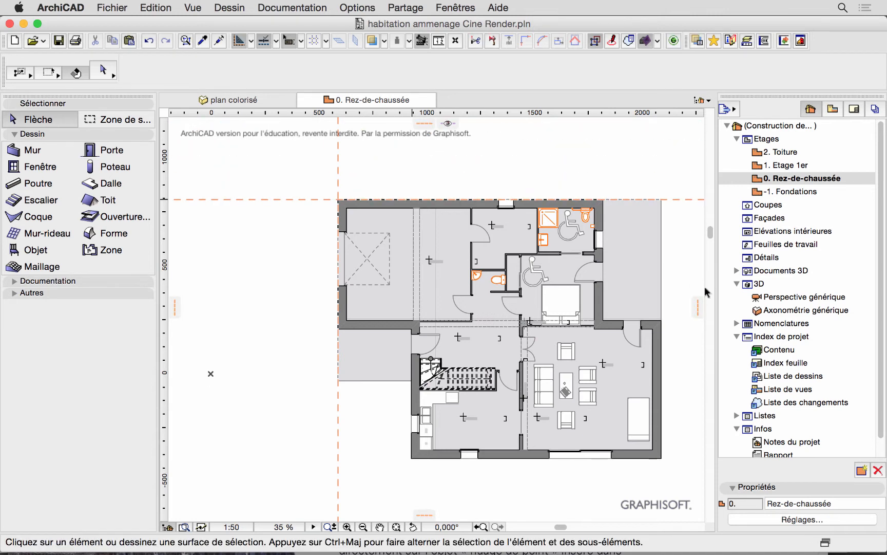
Place a vertical guide line along the building's outer right edge and remove it again
left_click_drag(696, 308, 663, 307)
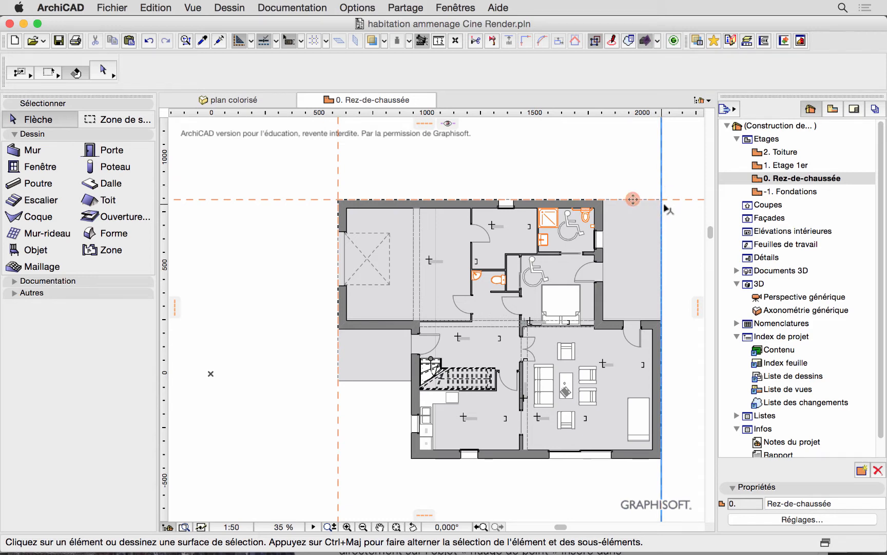
left_click(661, 186)
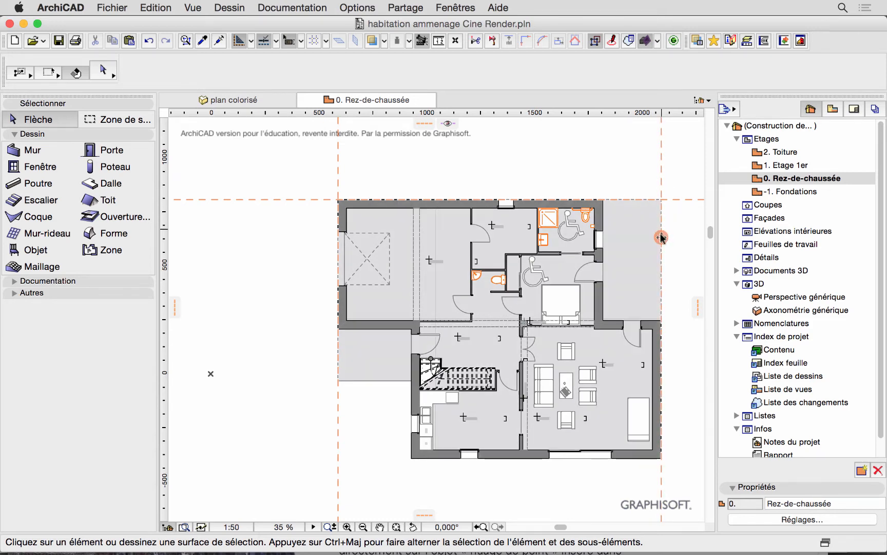
left_click_drag(662, 237, 697, 310)
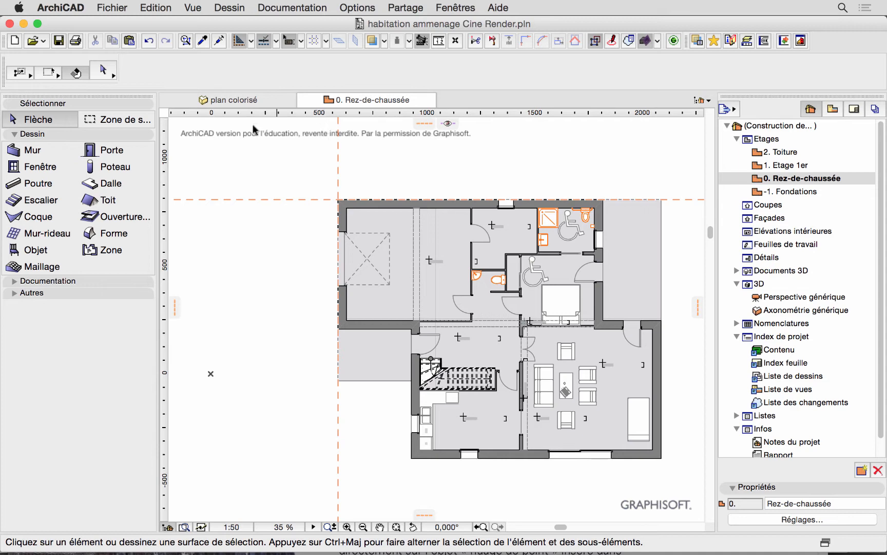
Orbit the plan colorisé 3D view to an oblique angle and place a guide line along the front base edge of the floor slab
left_click(237, 102)
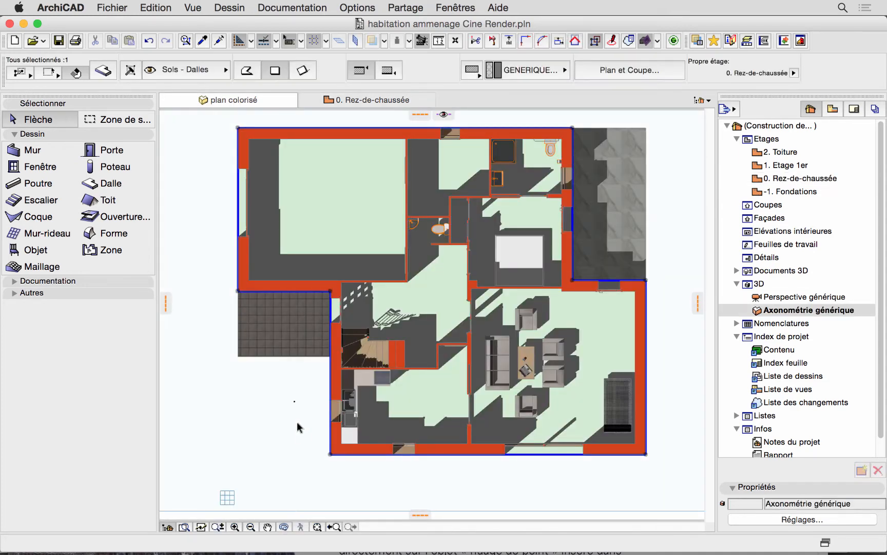
left_click(284, 526)
left_click_drag(384, 421, 176, 416)
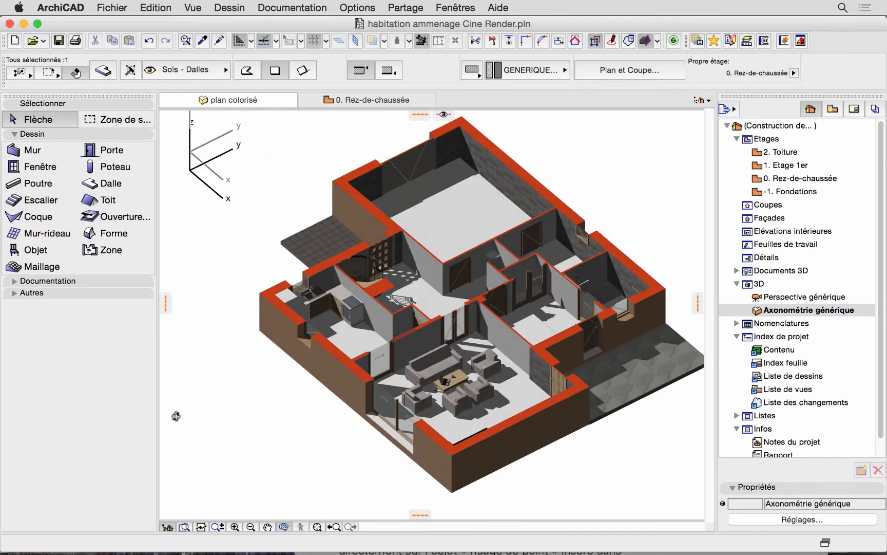
left_click(282, 527)
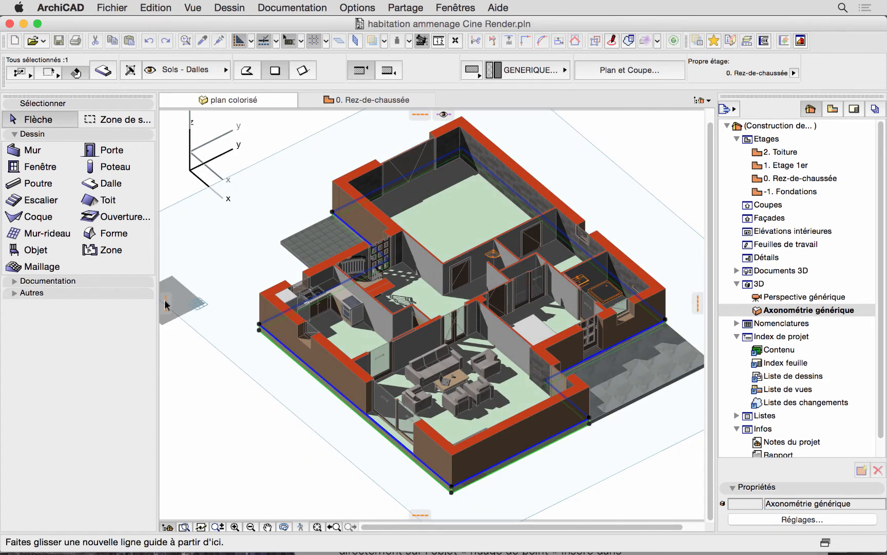
left_click_drag(166, 304, 277, 352)
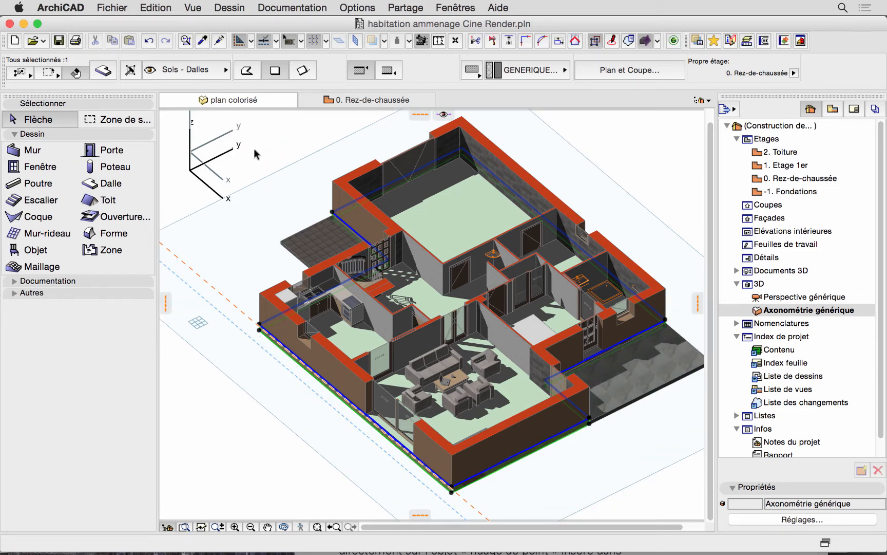
Delete all guide lines in the 3D view and restore the saved plan colorisé top view
left_click(251, 42)
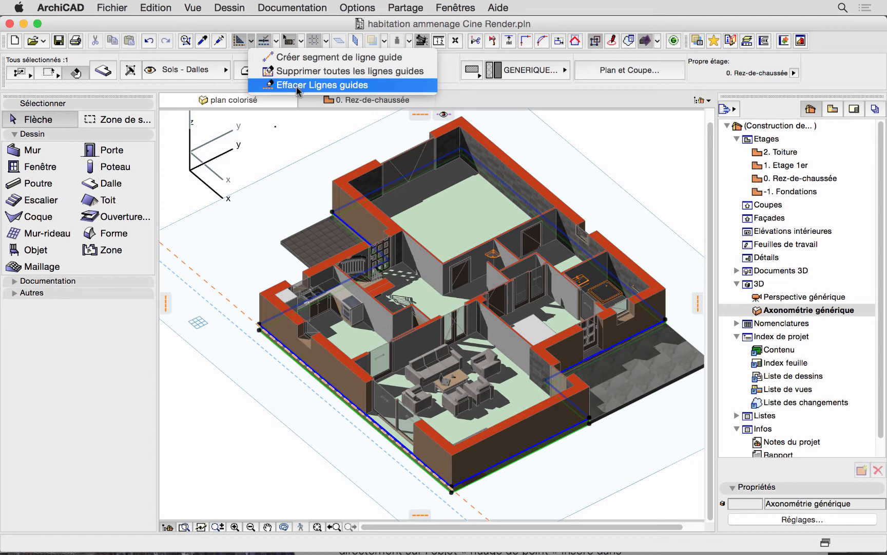
left_click(296, 71)
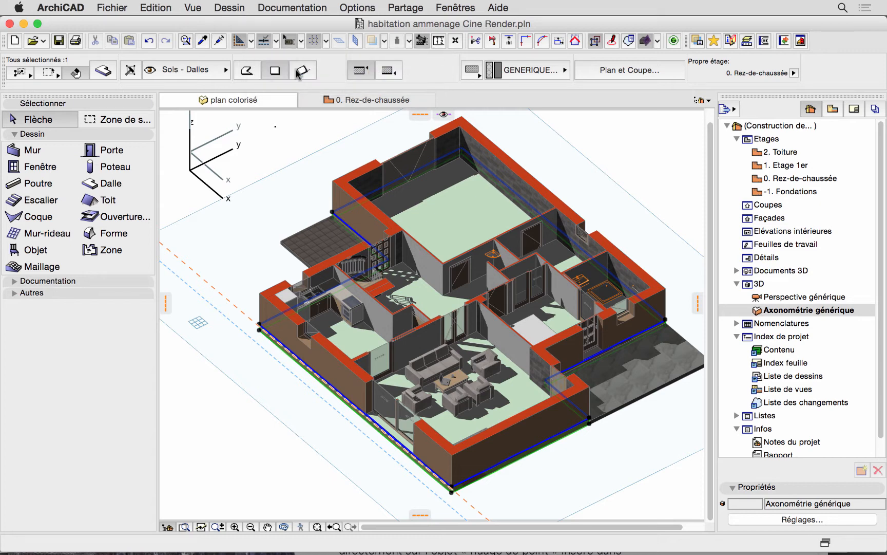
left_click(240, 99)
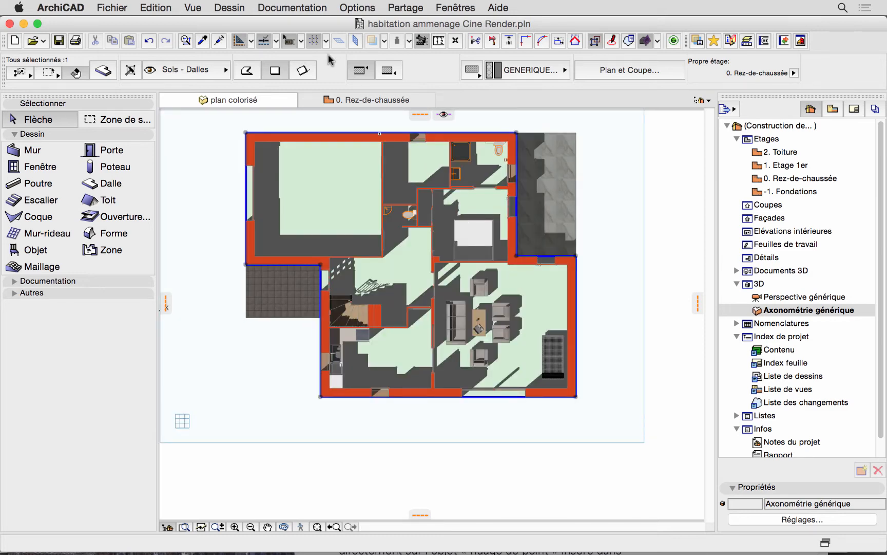
Examine the guide line and snap options, including Guides d'attraction, Points d'attraction and the division and distance modes
left_click(276, 41)
left_click(239, 42)
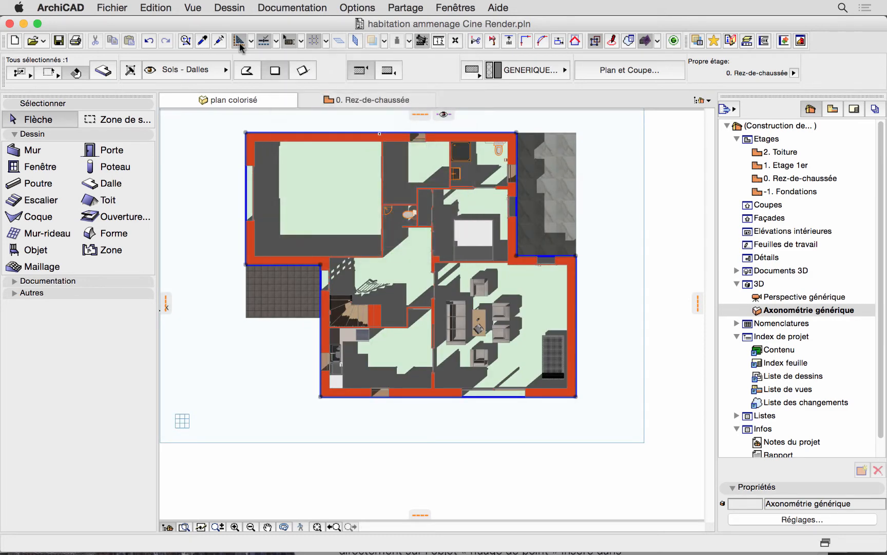
left_click(277, 42)
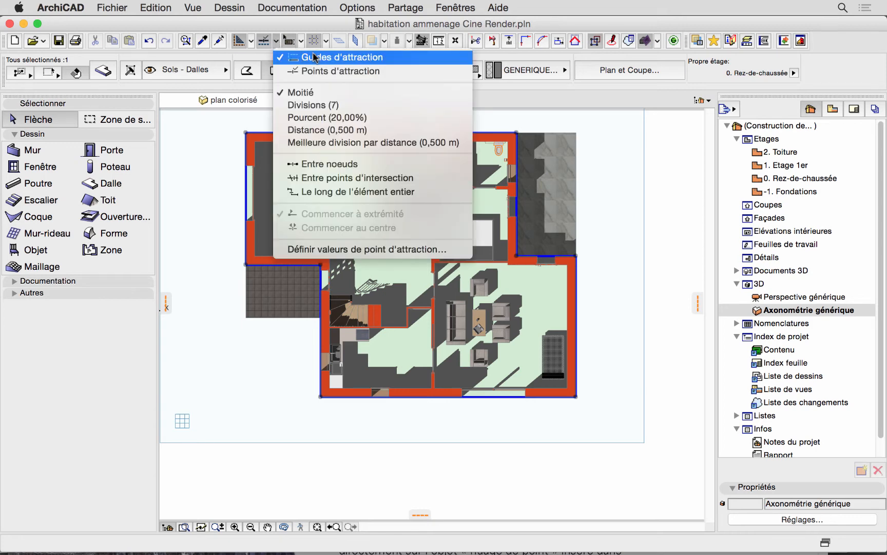
left_click(264, 44)
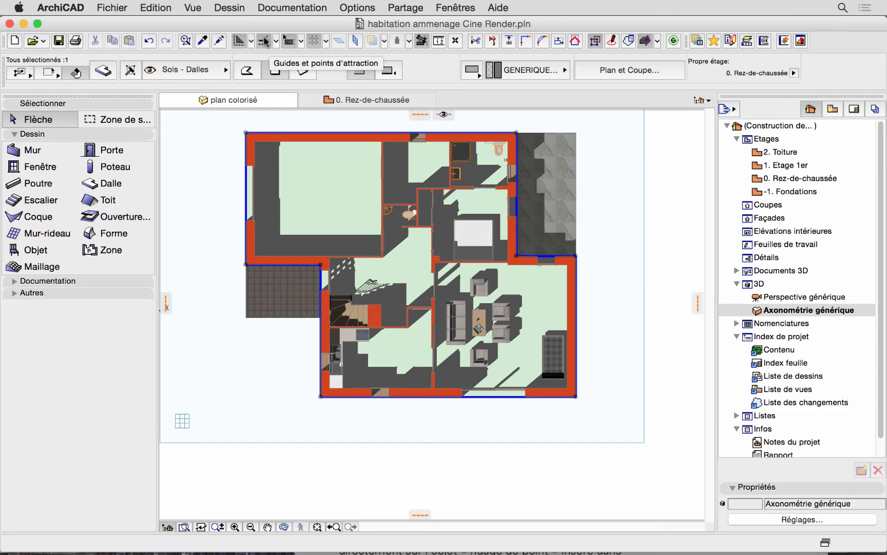
left_click(277, 42)
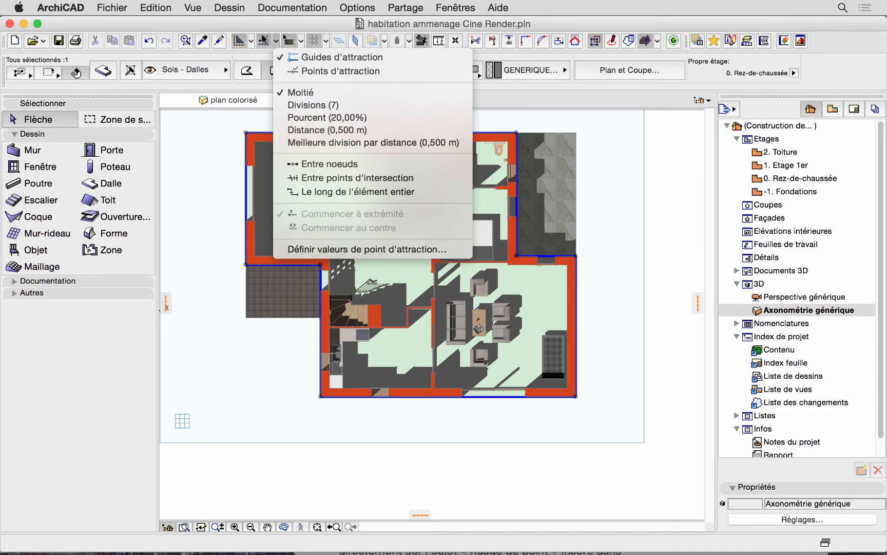
left_click(340, 105)
Switch to the 0. Rez-de-chaussée plan and delete all of its guide lines
left_click(342, 100)
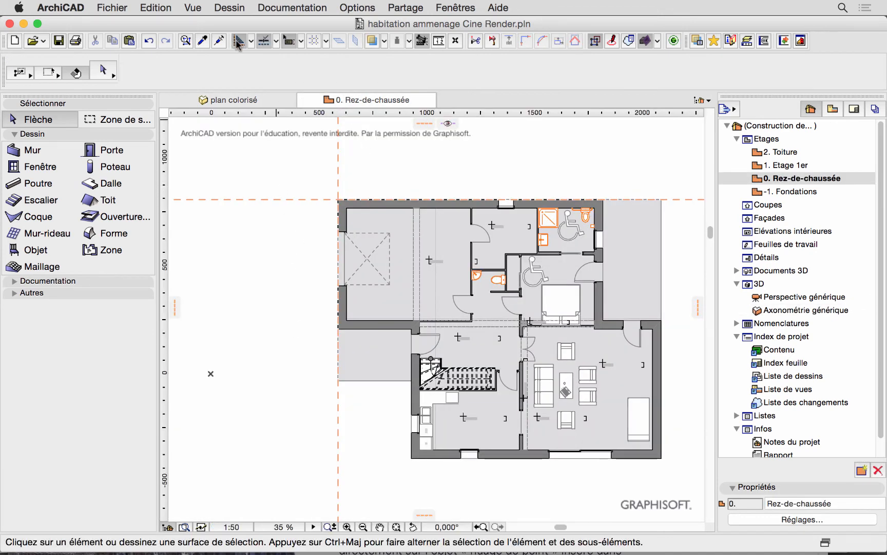
left_click(251, 42)
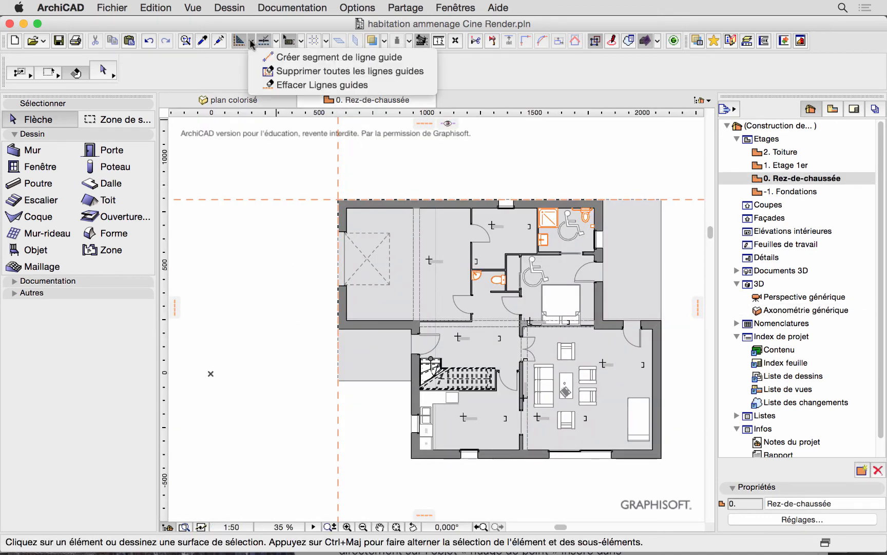
left_click(283, 71)
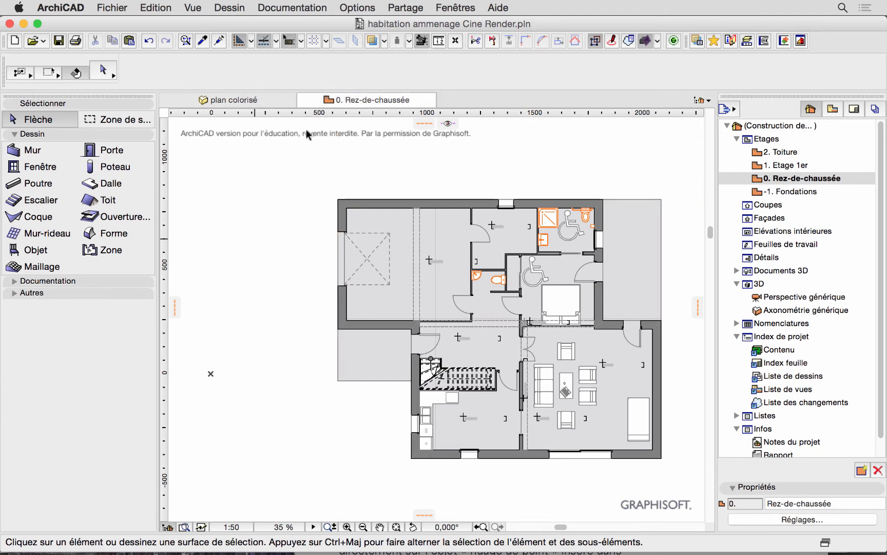
Choose Guides d'attraction in the snap options for the 0. Rez-de-chaussée plan
left_click(276, 43)
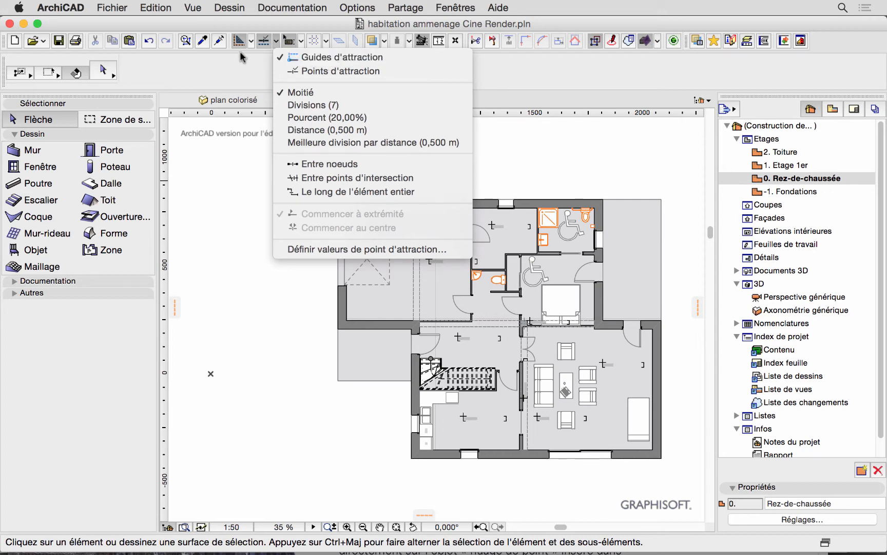
left_click(316, 57)
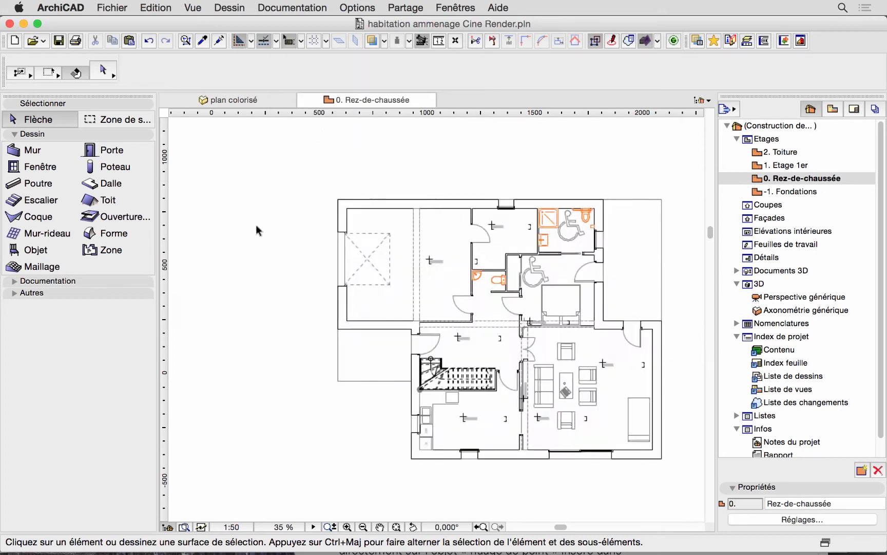
scroll(257, 226, "down", 2)
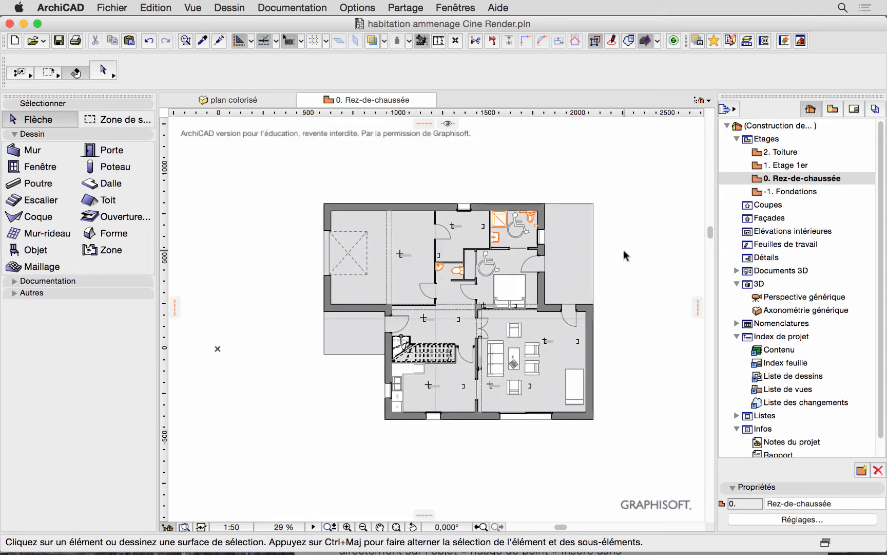
Draw chained walls using snap guides, starting 335 beyond the upper outer wall's right end: 335 up, 1565 left, then about 95 up
left_click(32, 150)
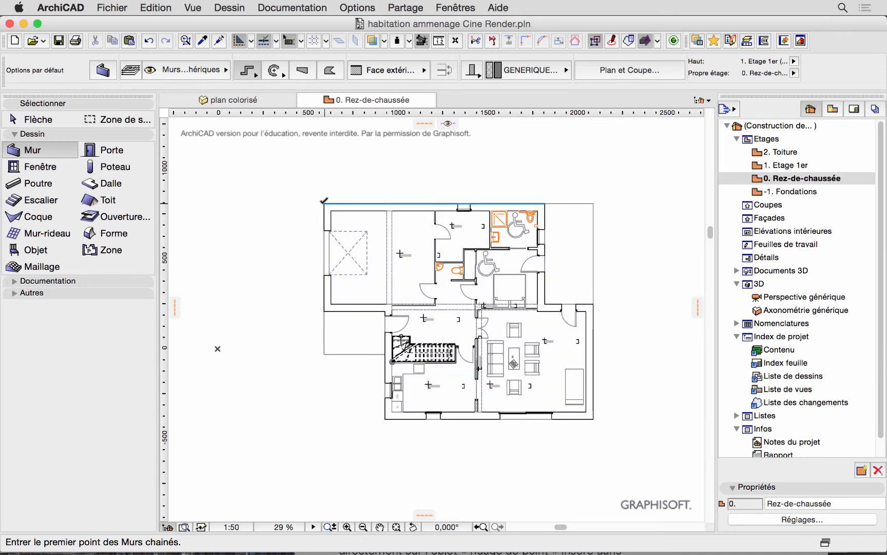
left_click(544, 204)
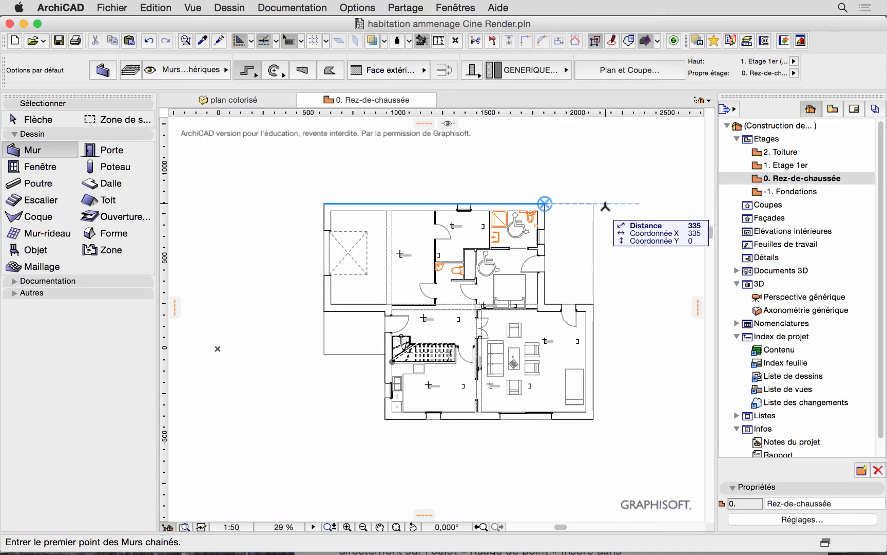
left_click(605, 205)
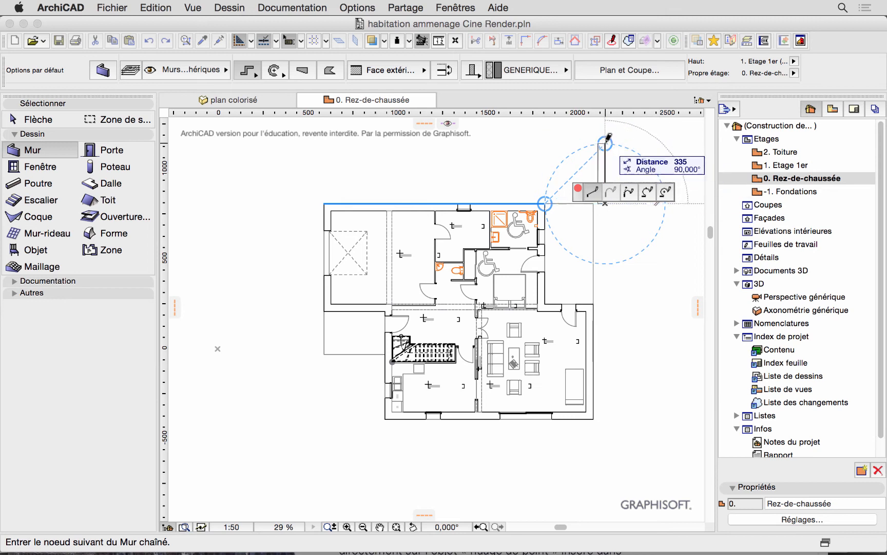
left_click(605, 144)
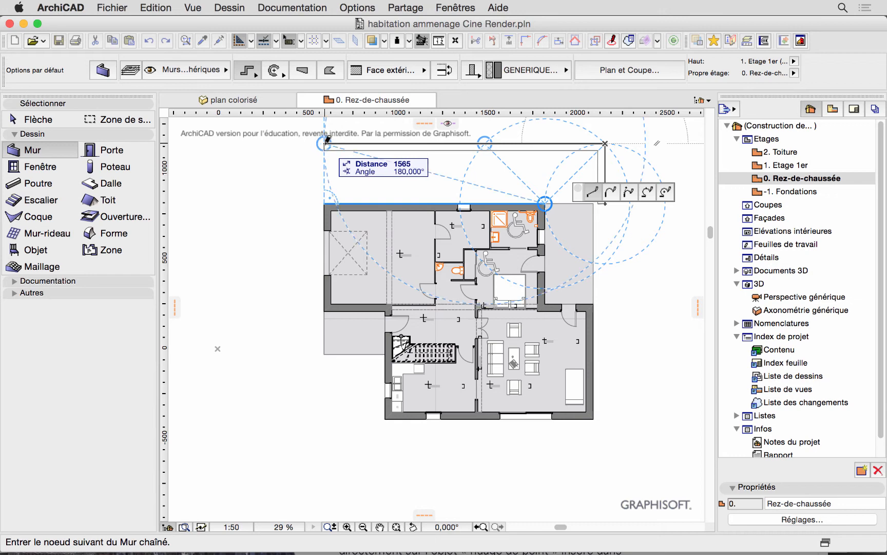
left_click(324, 143)
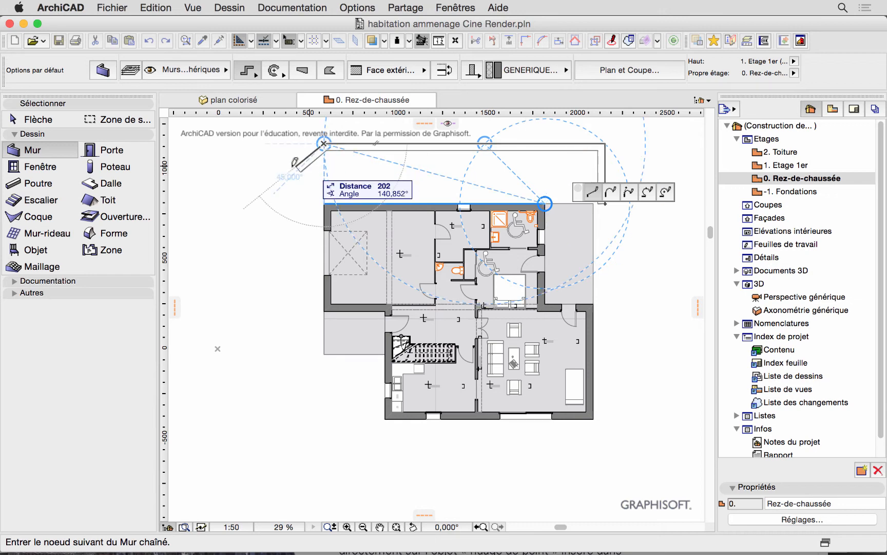
scroll(295, 196, "down", 2)
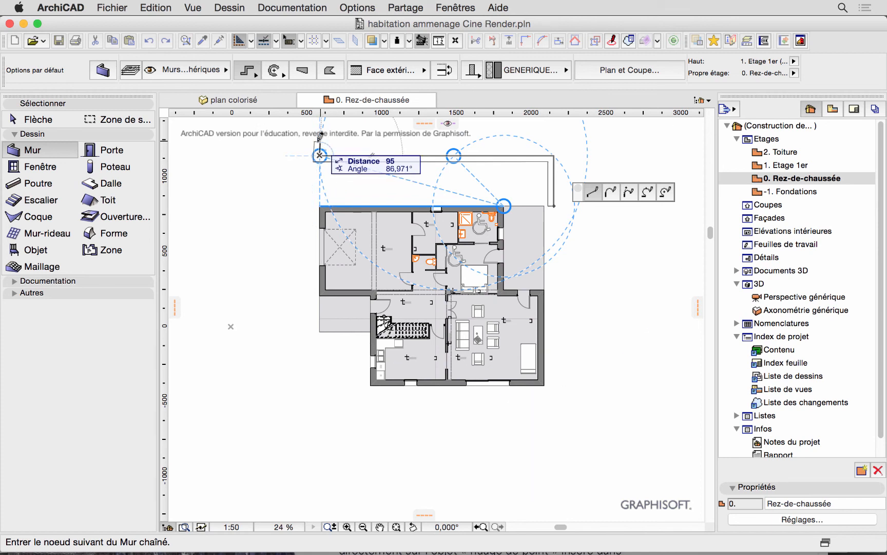
double_click(319, 139)
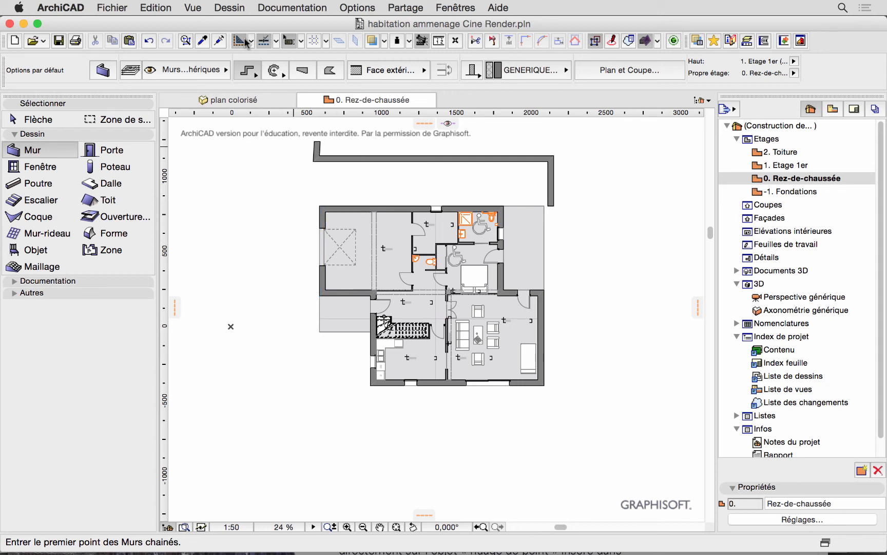
Examine the angle constraints, guide colours and snap reference delay in the work environment's Contraintes de saisie et guides settings
left_click(352, 8)
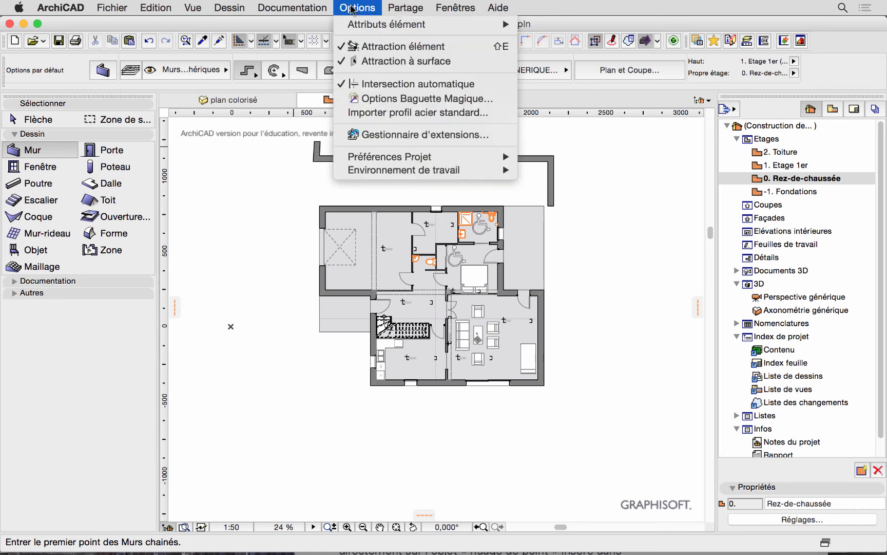
mouse_move(470, 174)
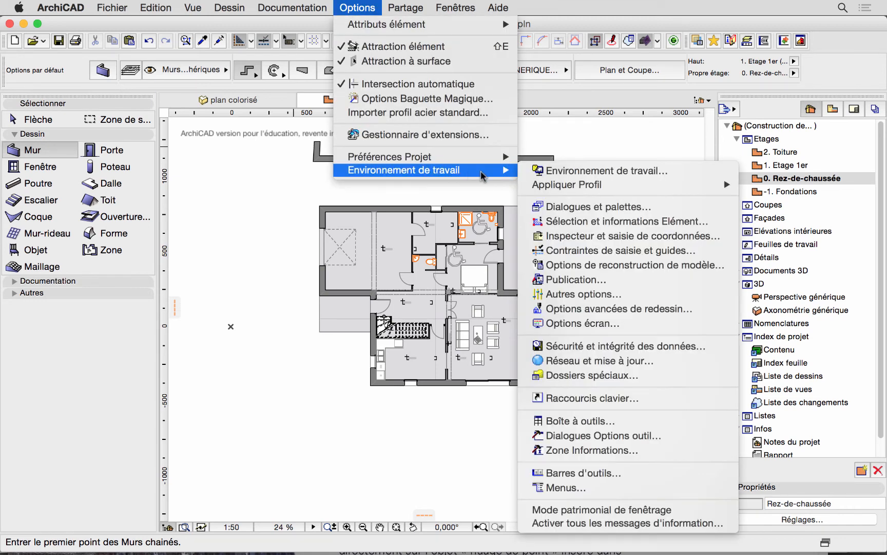
left_click(575, 251)
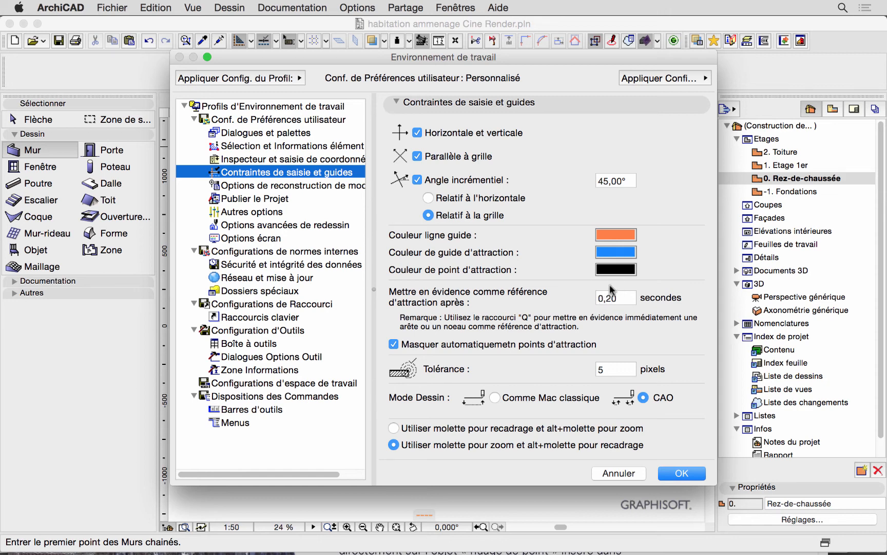
key("Return")
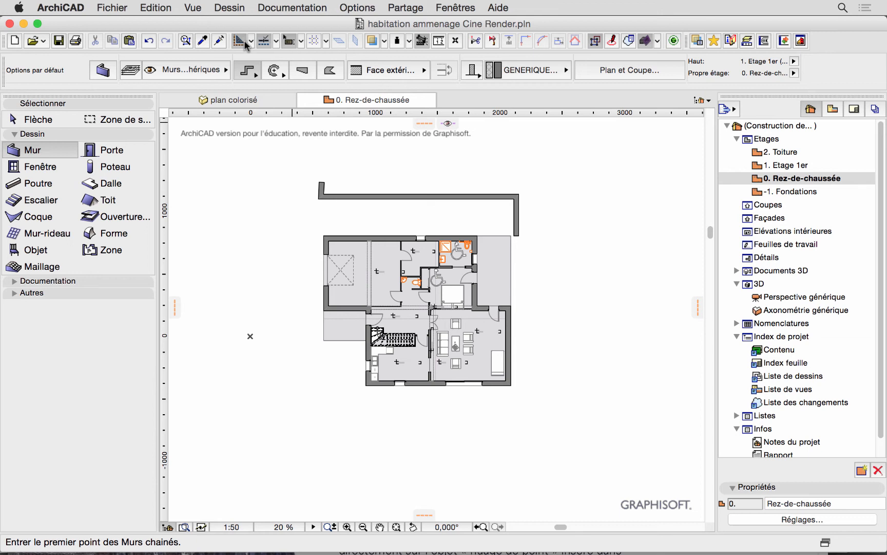
Open the Peindre Surface palette over the plan colorisé 3D view and move it slightly to uncover more of the model
left_click(277, 42)
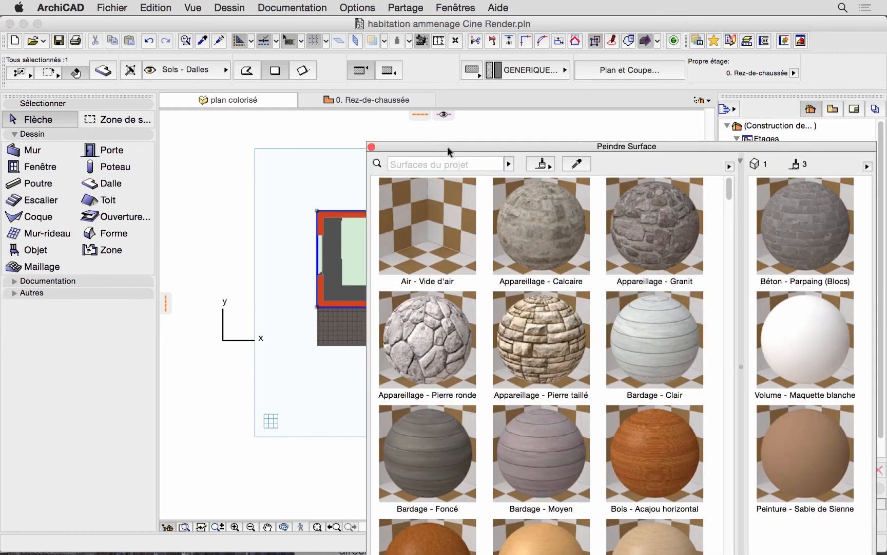
left_click_drag(450, 145, 491, 140)
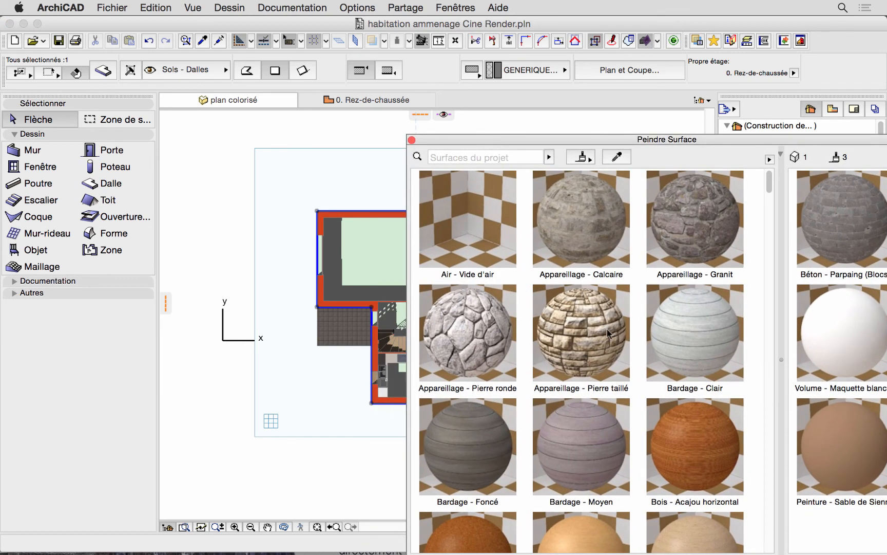